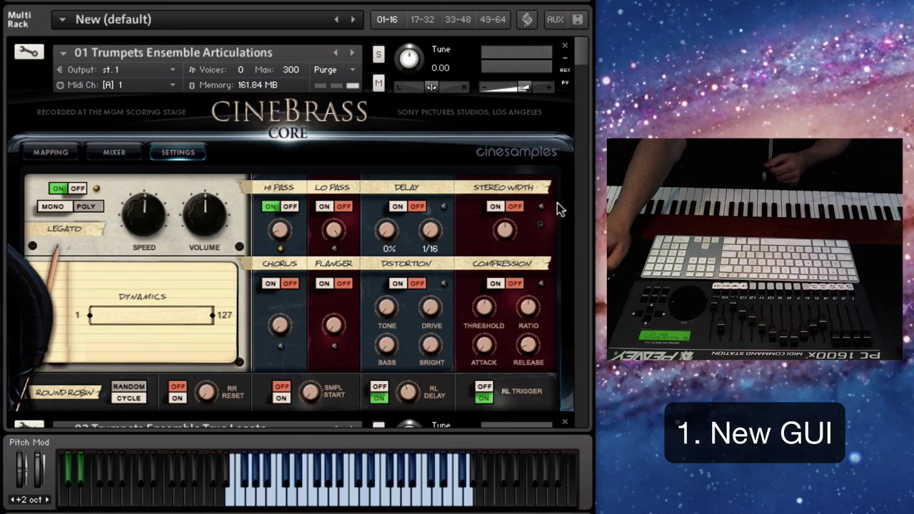
Step: Browse the instrument's Mixer, Mapping and Settings pages, ending on filters, delay and compression
click(113, 153)
click(58, 150)
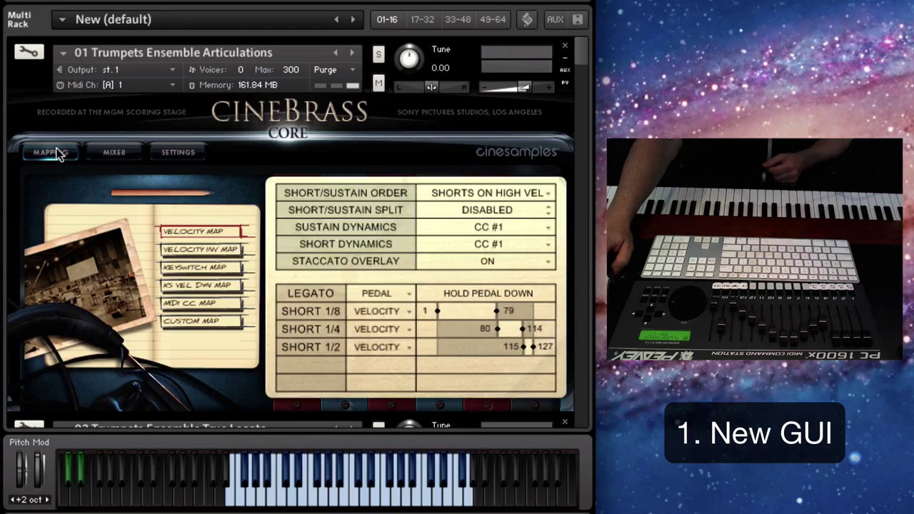
click(107, 153)
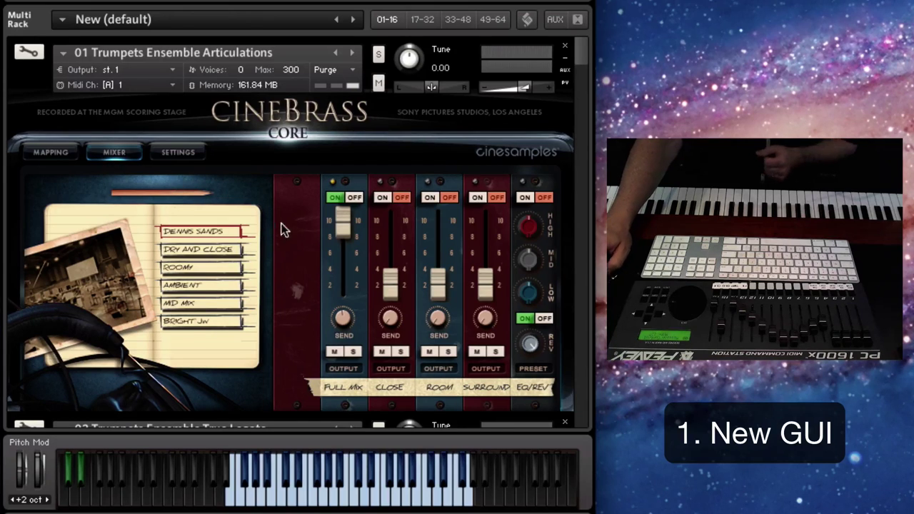
click(178, 155)
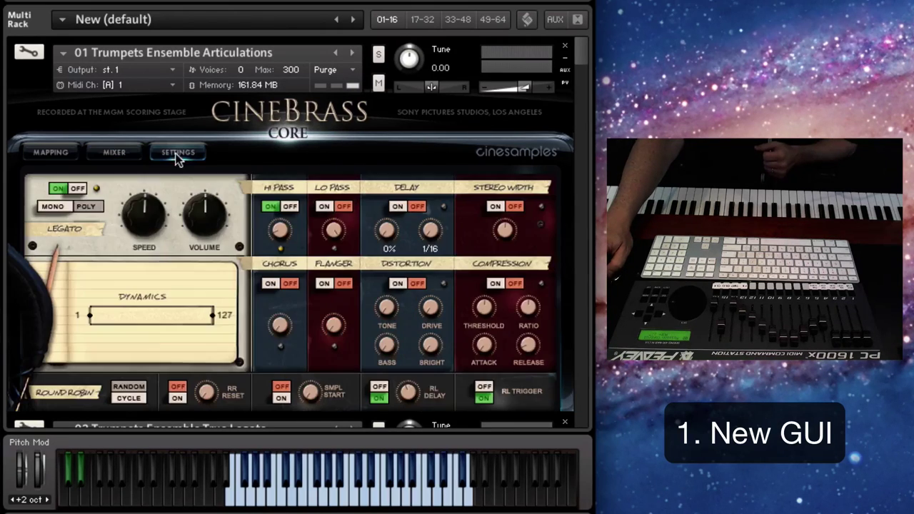
click(126, 154)
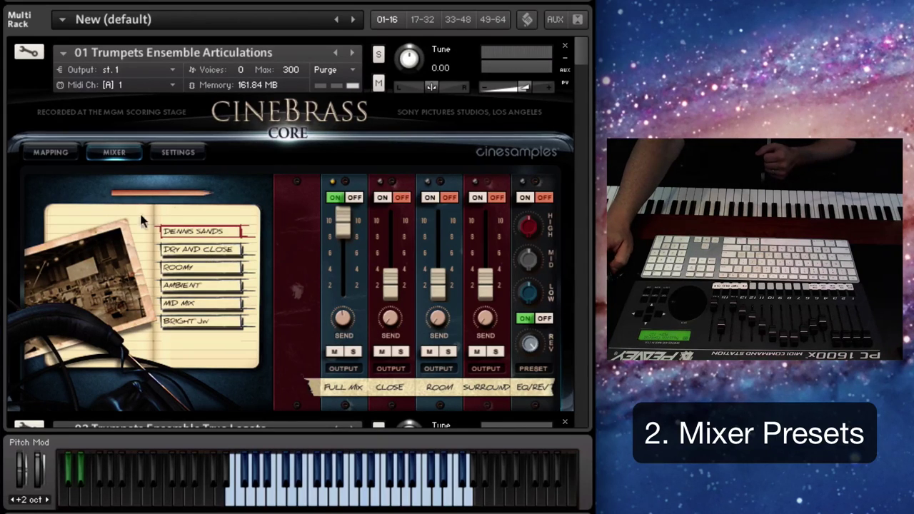
click(62, 154)
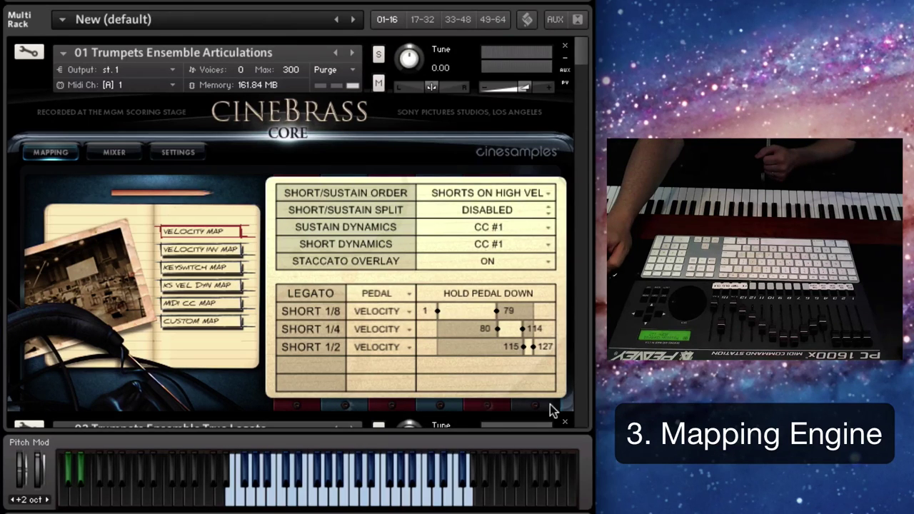
click(179, 153)
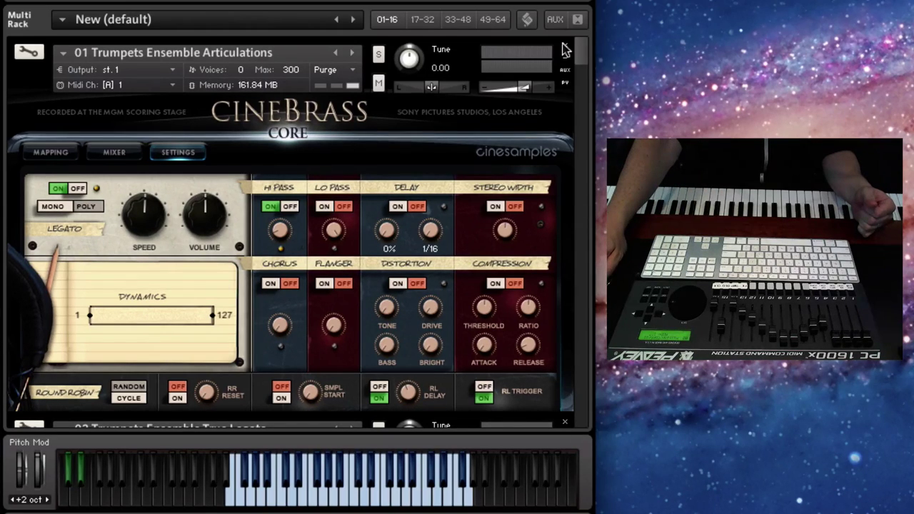
Step: Select the 03 Trumpet Solo True Legato patch in the Multi Rack to play it
mouse_move(582, 55)
mouse_down()
mouse_move(582, 66)
mouse_move(582, 47)
mouse_up()
scroll(303, 306, down, 5)
scroll(303, 306, up, 5)
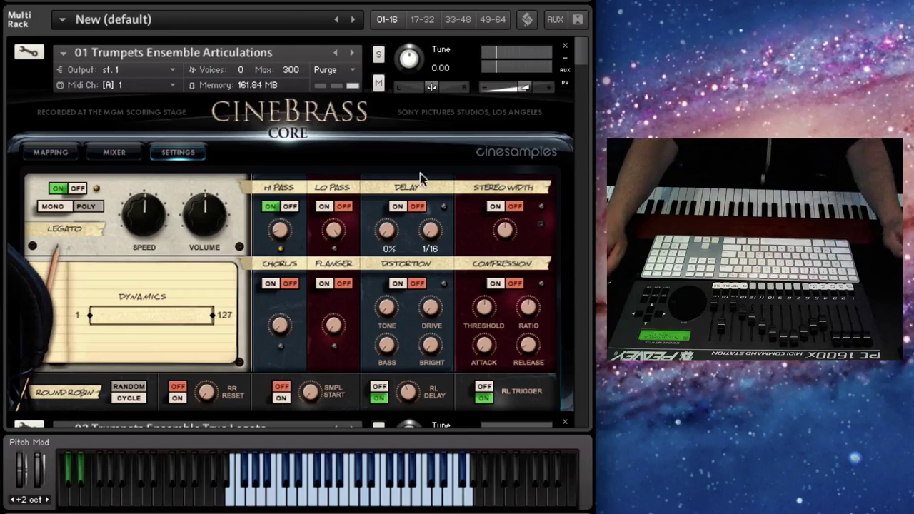
scroll(376, 275, down, 10)
scroll(400, 243, down, 5)
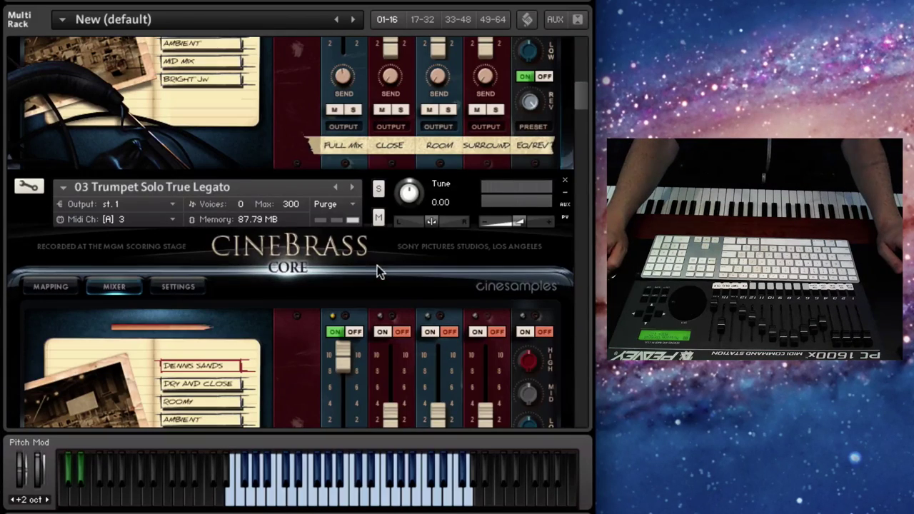
click(414, 230)
scroll(414, 230, down, 1)
scroll(414, 230, down, 8)
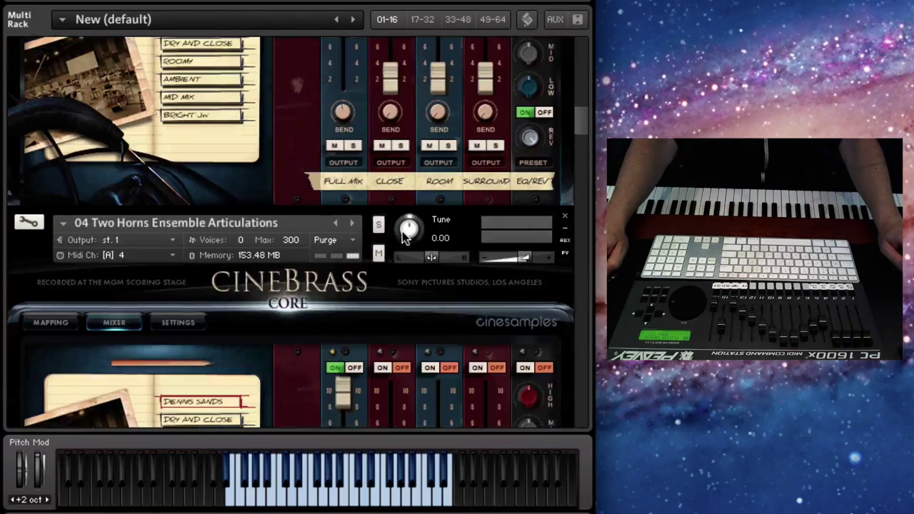
scroll(245, 242, down, 1)
scroll(247, 240, down, 1)
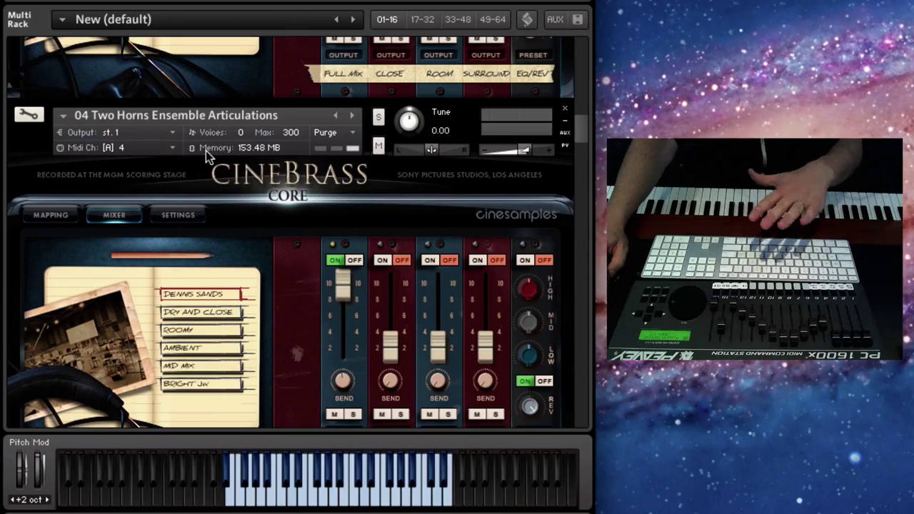
scroll(205, 151, up, 5)
click(224, 254)
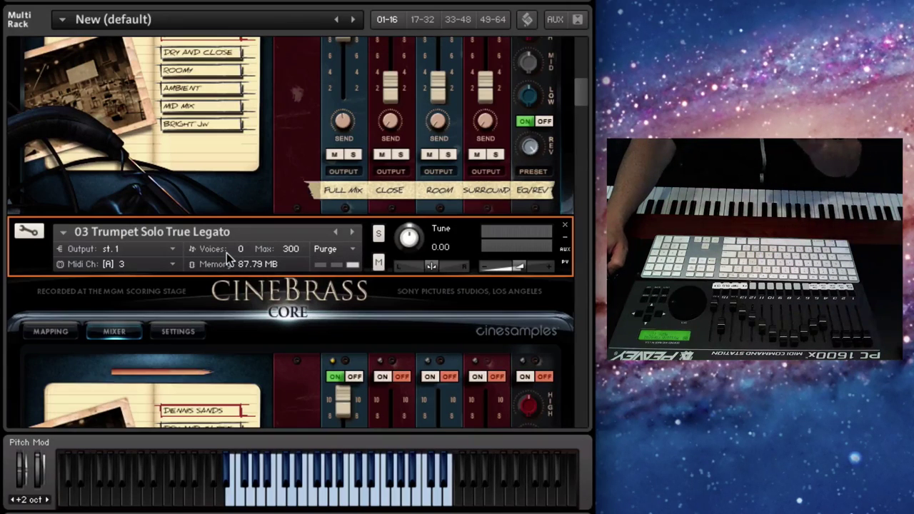
Step: Switch to the 04 Two Horns Ensemble Articulations patch
scroll(238, 279, up, 3)
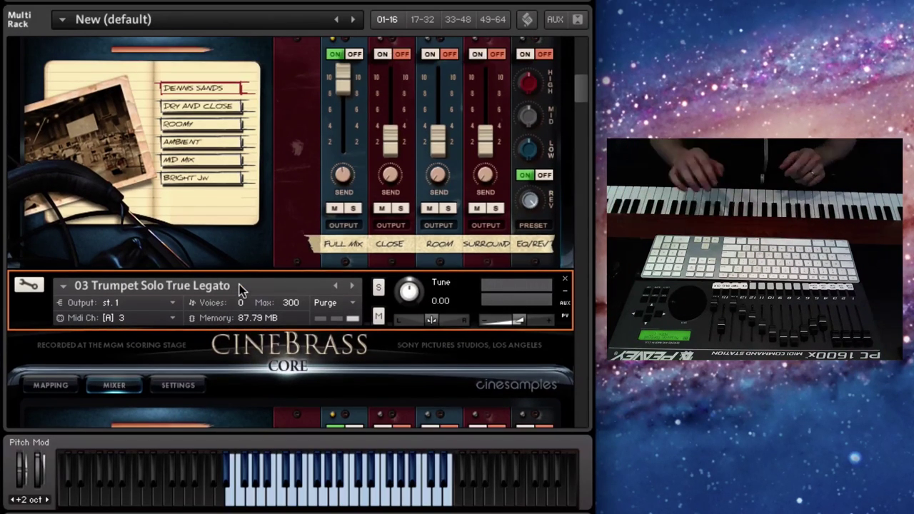
scroll(239, 284, down, 15)
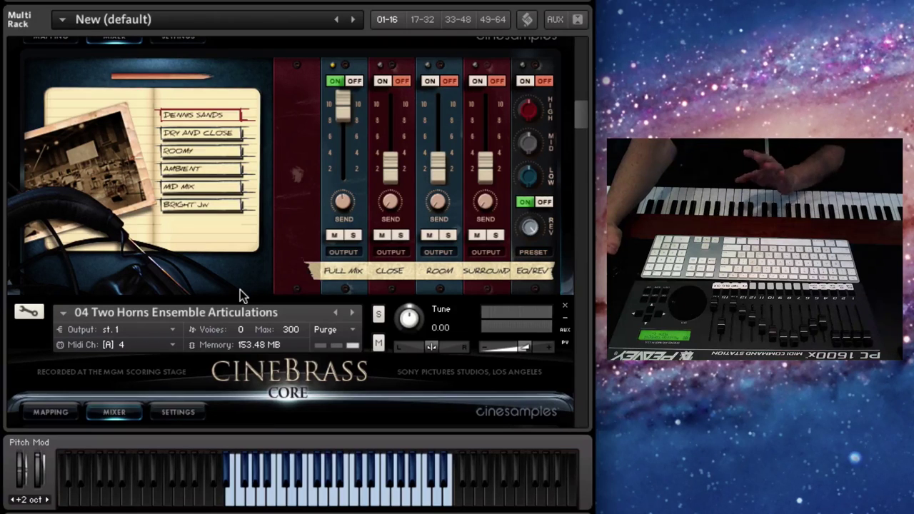
scroll(265, 316, down, 3)
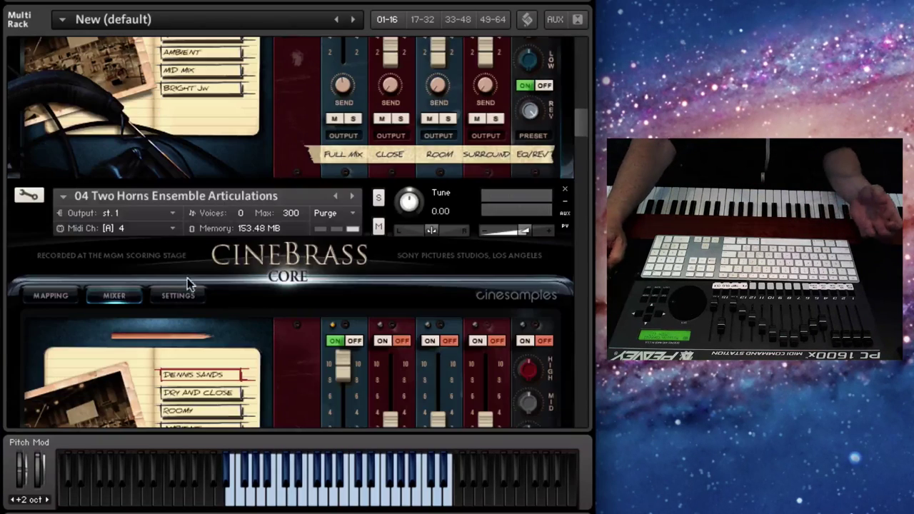
click(116, 187)
scroll(328, 306, down, 1)
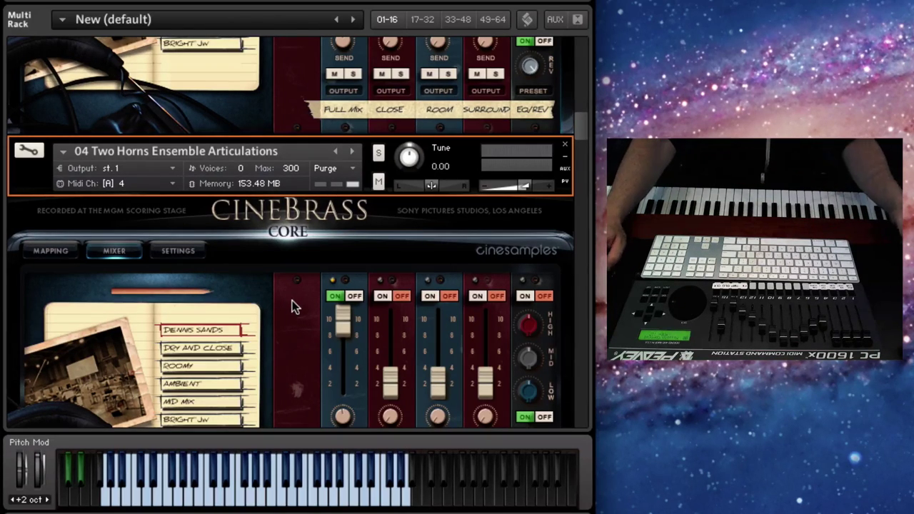
scroll(296, 307, down, 3)
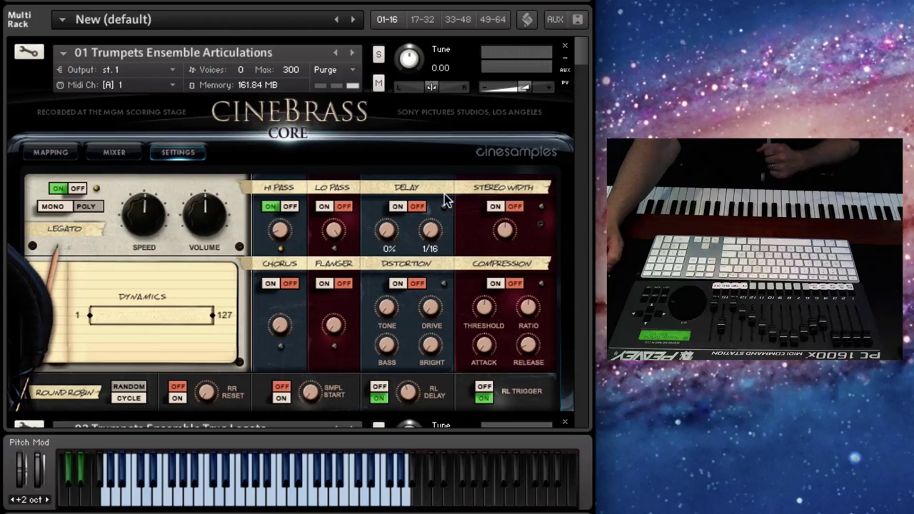
Step: Reselect 01 Trumpets Ensemble Articulations and show its Mixer page with the mic presets
click(275, 45)
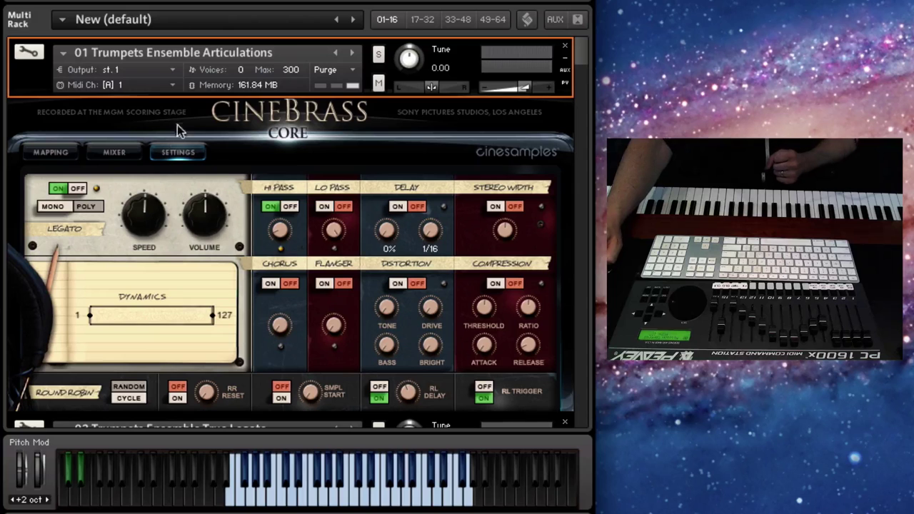
click(120, 154)
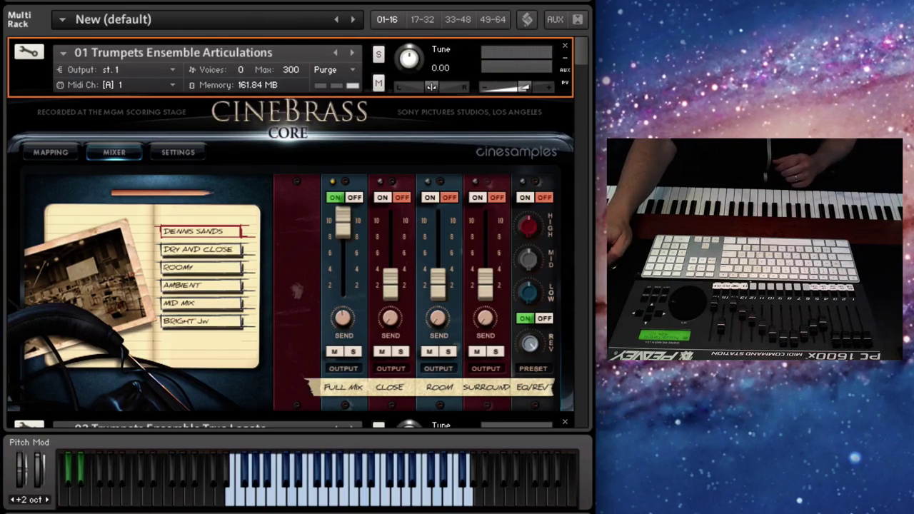
Step: Scroll the Multi Rack down toward the 02 Trumpets Ensemble True Legato patch
scroll(214, 253, down, 4)
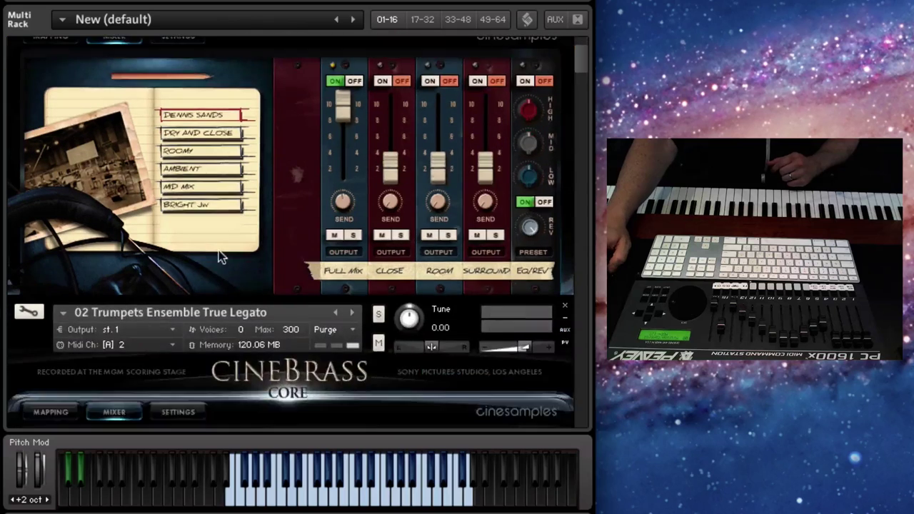
scroll(219, 257, down, 3)
scroll(276, 236, down, 10)
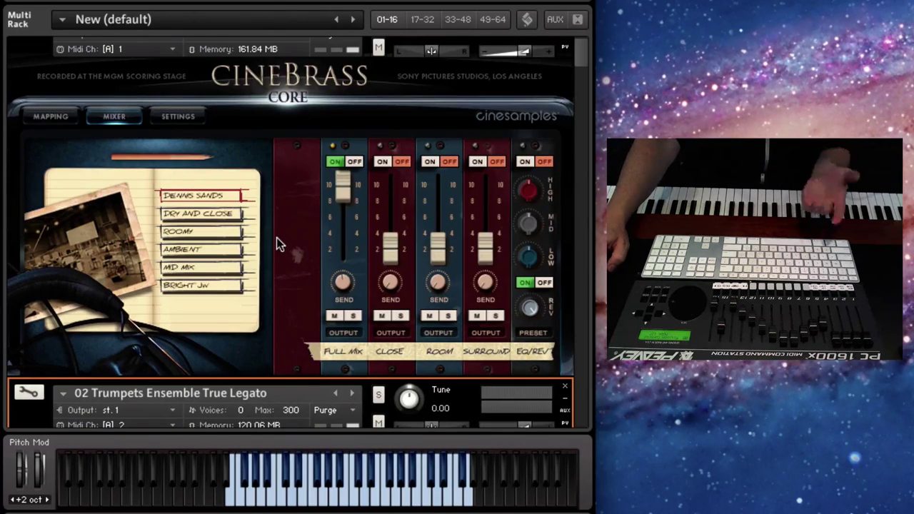
scroll(280, 238, up, 1)
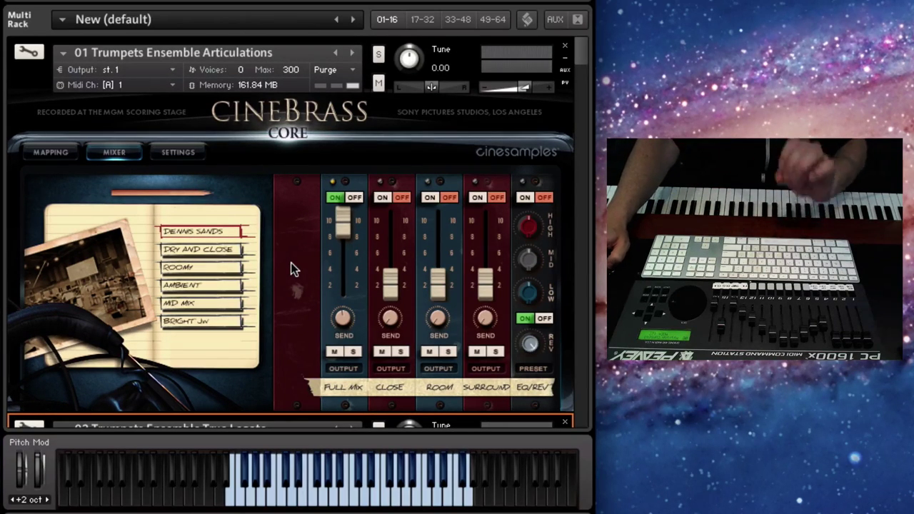
Step: Make 01 Trumpets Ensemble Articulations the active instrument in the Multi Rack
click(234, 42)
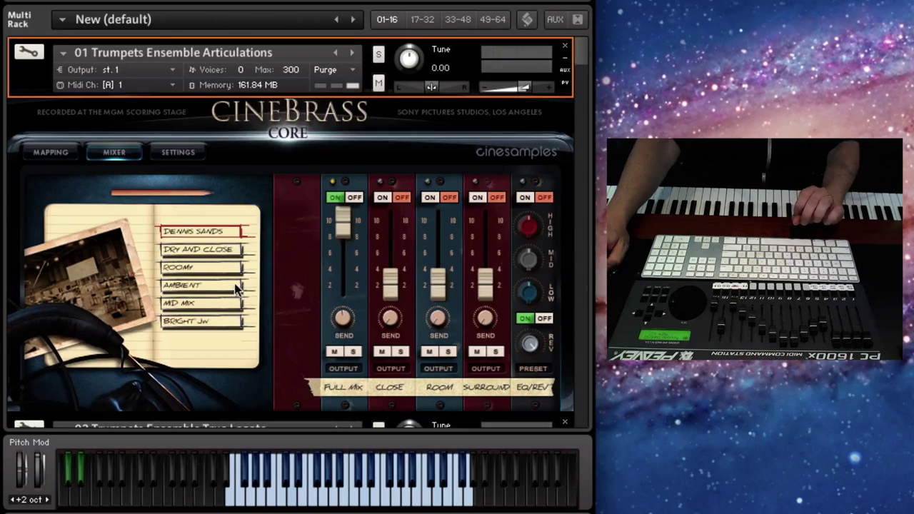
scroll(261, 350, down, 3)
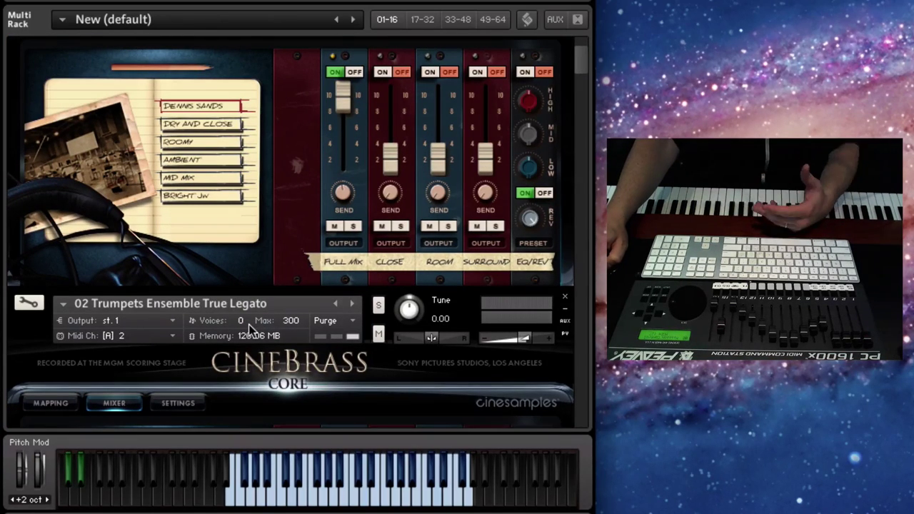
scroll(248, 325, up, 3)
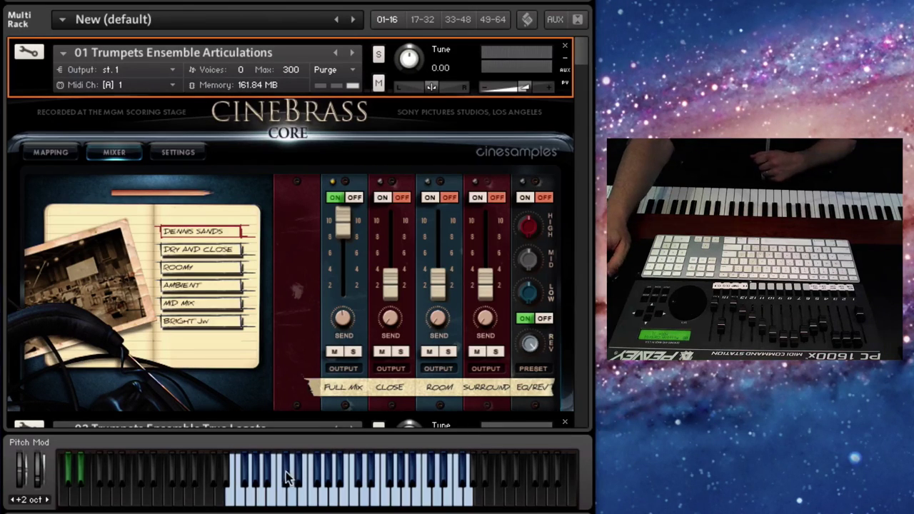
Step: Select the 03 Trumpet Solo True Legato header in the Multi Rack
scroll(191, 176, down, 6)
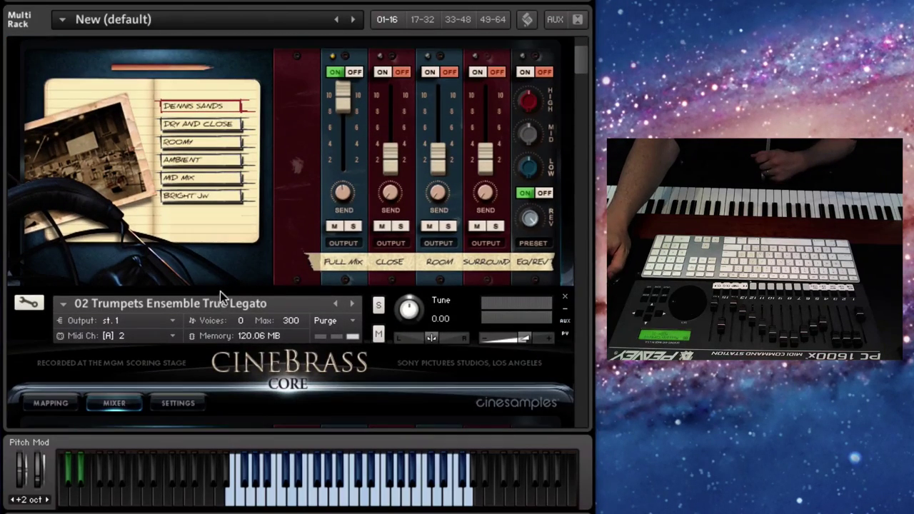
scroll(264, 236, down, 10)
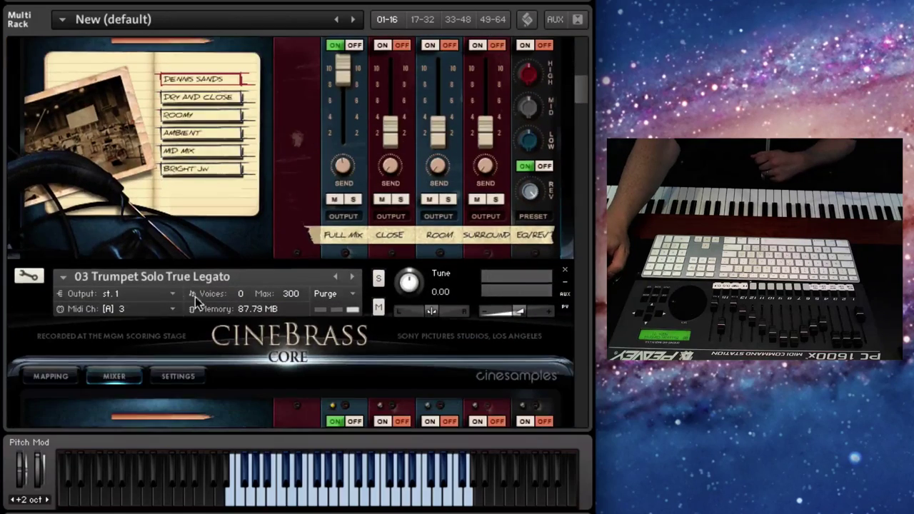
click(162, 266)
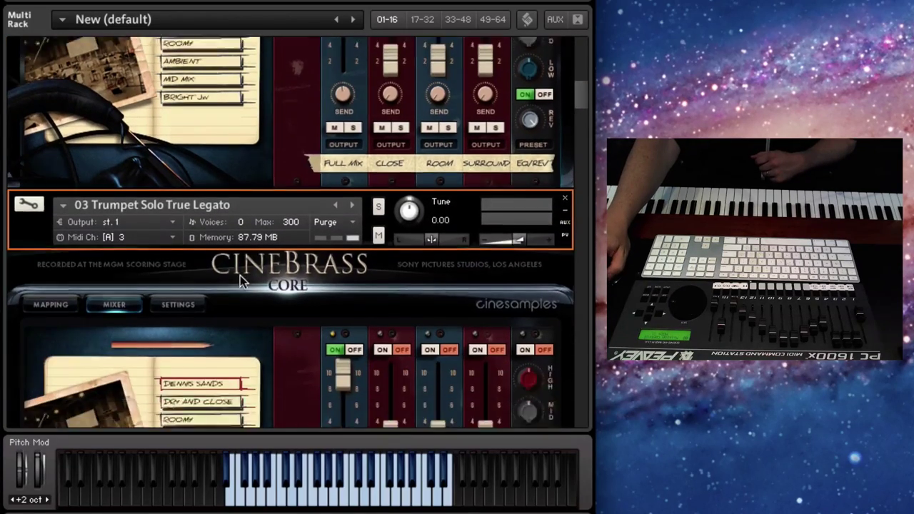
scroll(240, 274, down, 5)
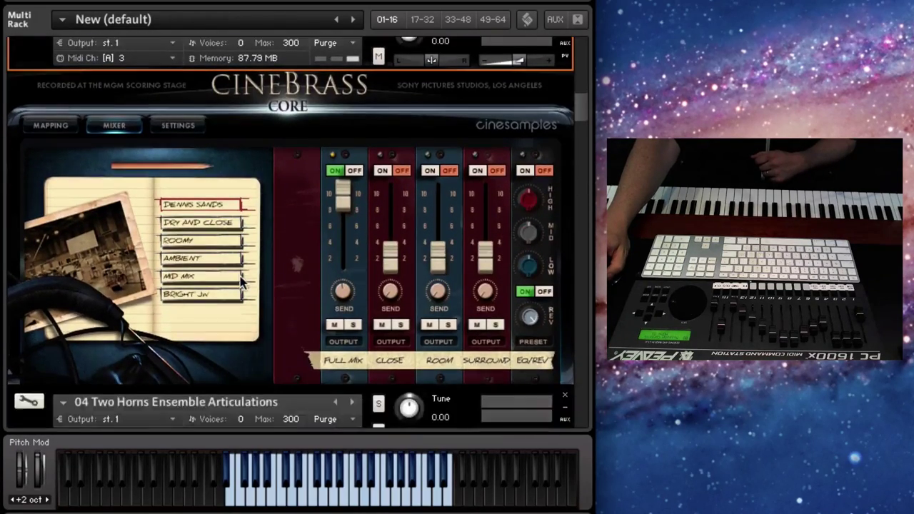
scroll(240, 281, up, 1)
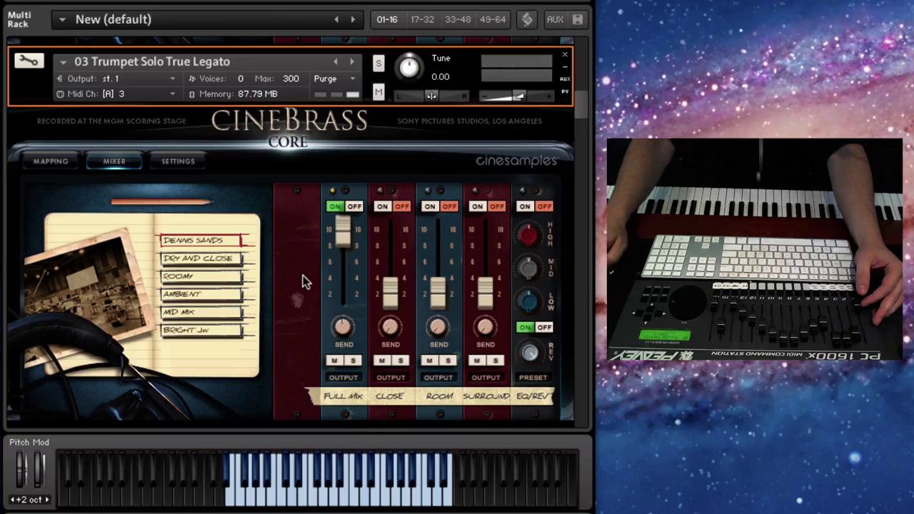
Step: Select the 04 Two Horns Ensemble Articulations header in the Multi Rack
scroll(272, 286, down, 5)
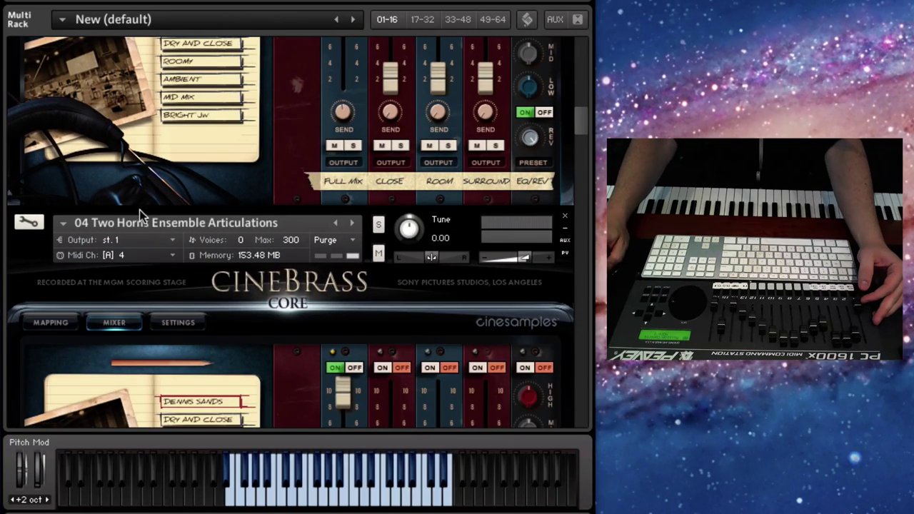
click(140, 210)
scroll(203, 258, down, 2)
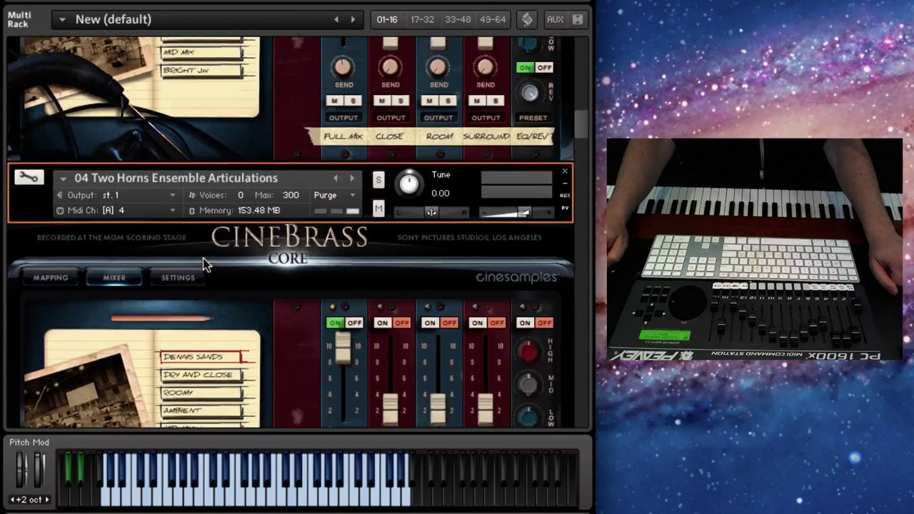
scroll(204, 260, down, 4)
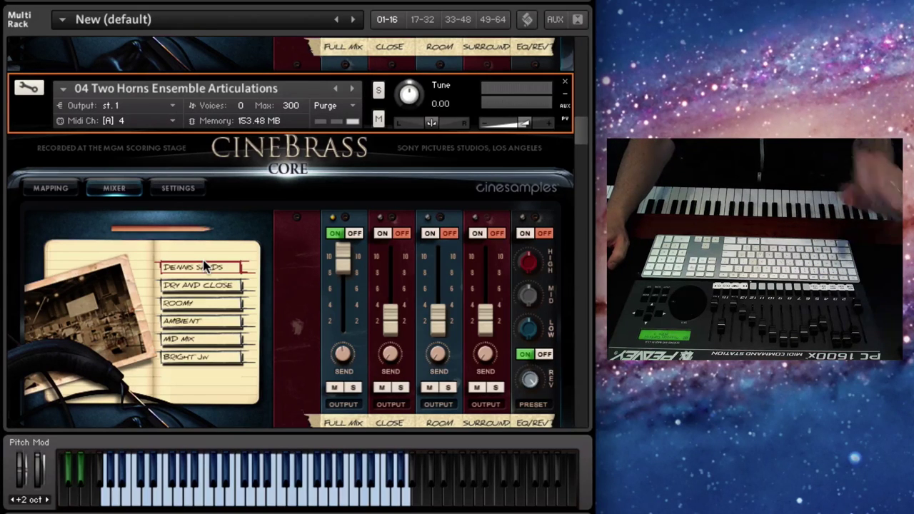
scroll(337, 259, down, 1)
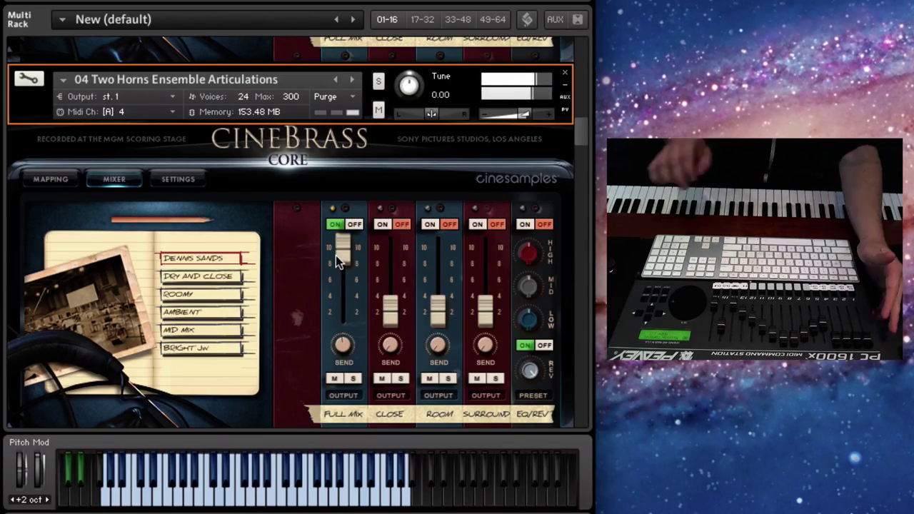
Step: Make 05 Two Horns Ensemble True Legato the active instrument
scroll(273, 257, up, 1)
scroll(273, 257, down, 10)
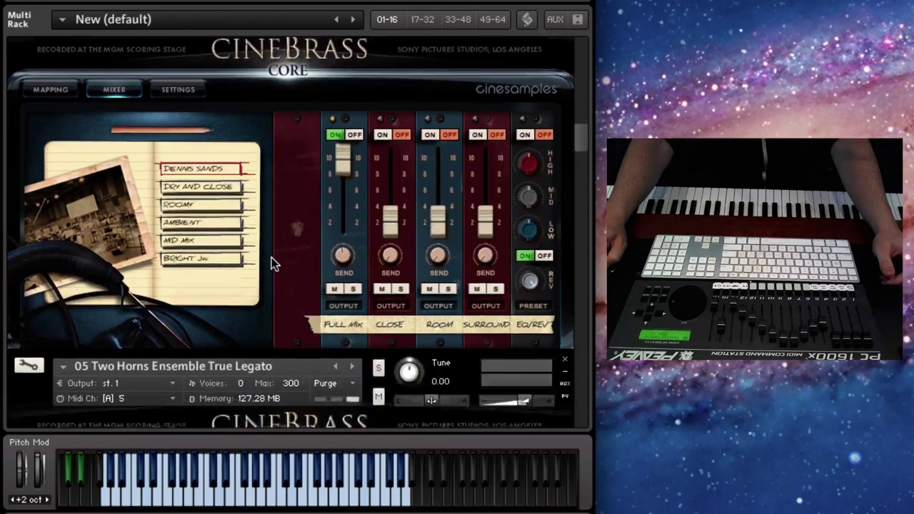
scroll(272, 265, down, 4)
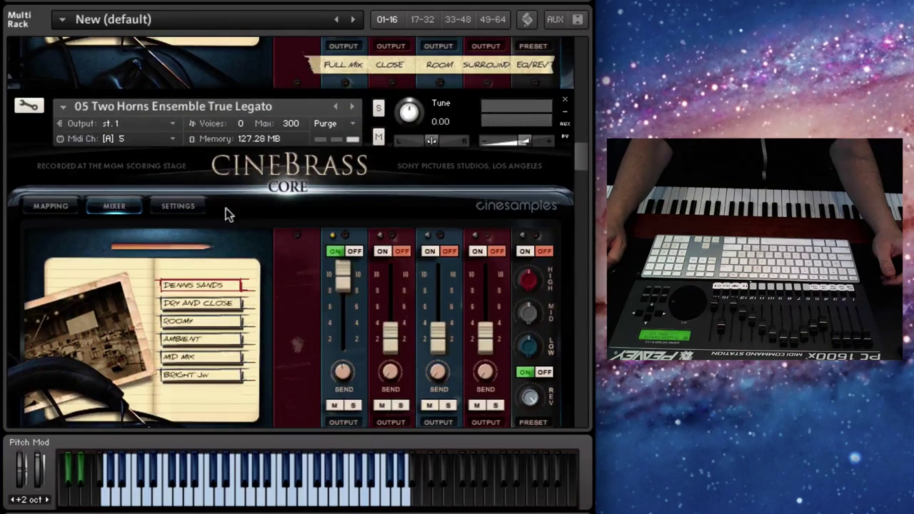
click(169, 93)
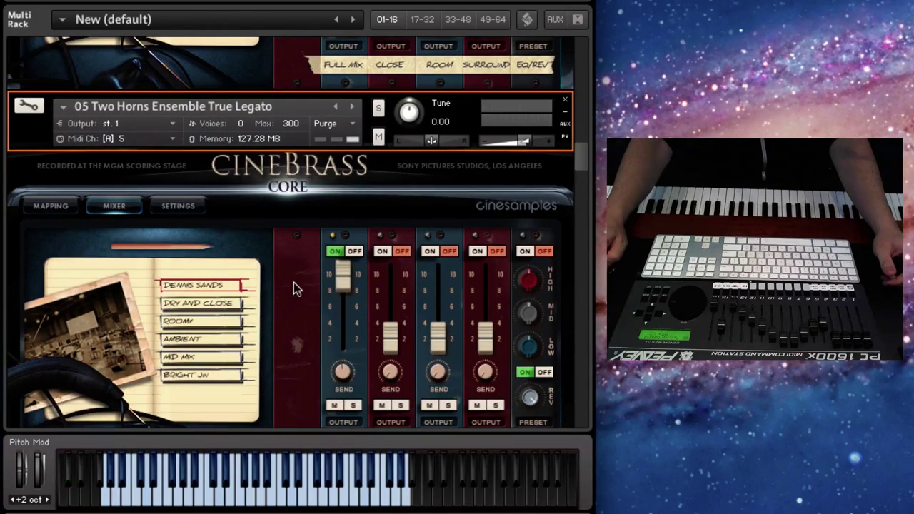
Step: Make 06 Horns Ensemble Articulations the active instrument
scroll(293, 288, down, 10)
scroll(292, 288, down, 4)
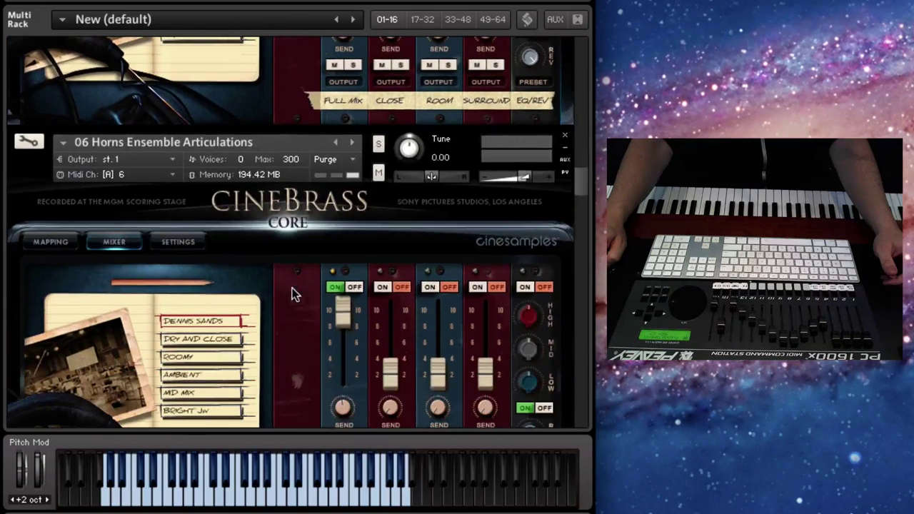
click(229, 160)
scroll(379, 269, down, 4)
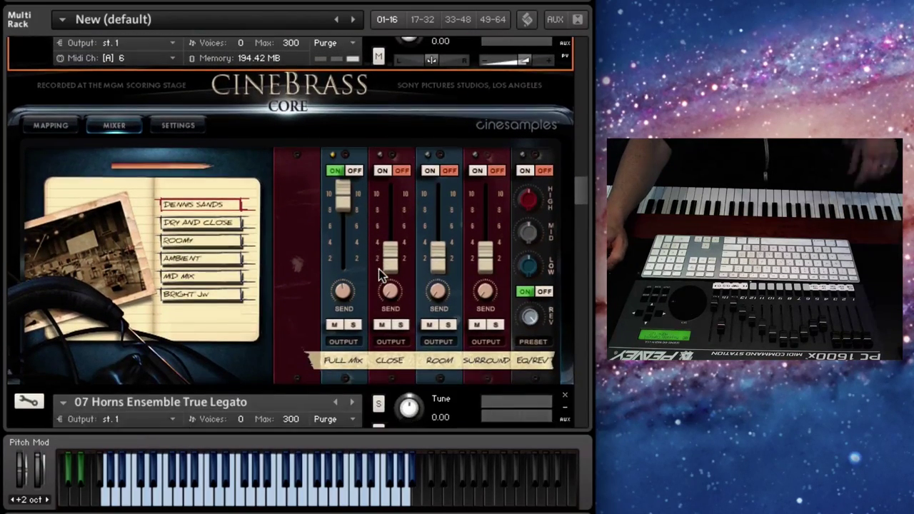
scroll(378, 268, up, 1)
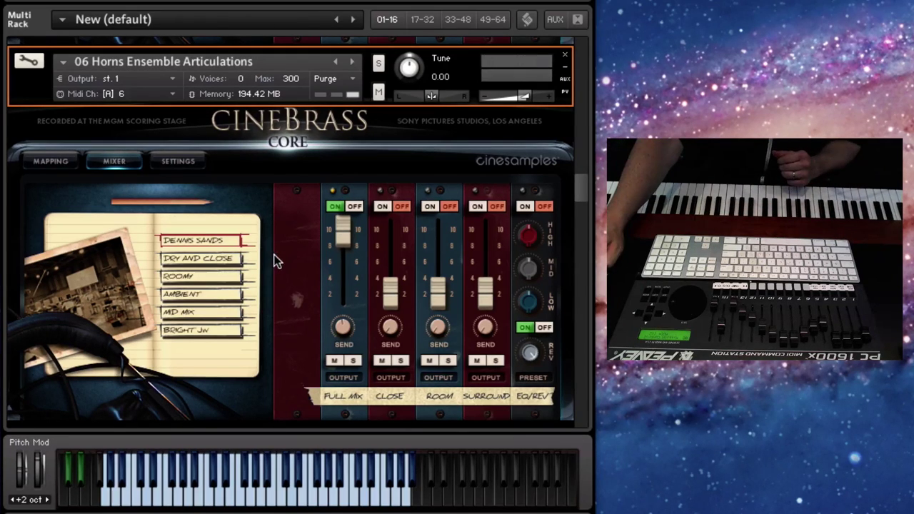
Step: Apply the AMBIENT mic preset to the 06 Horns Ensemble Articulations mixer
scroll(304, 286, down, 1)
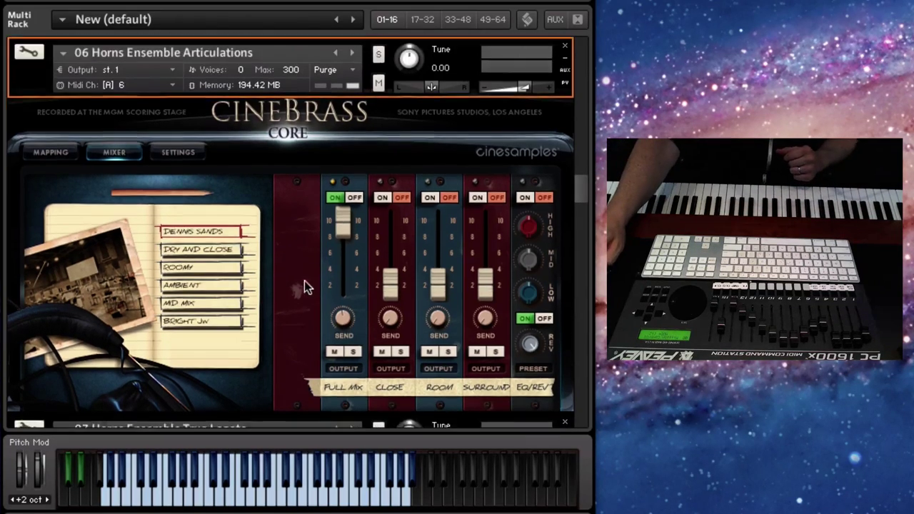
click(180, 285)
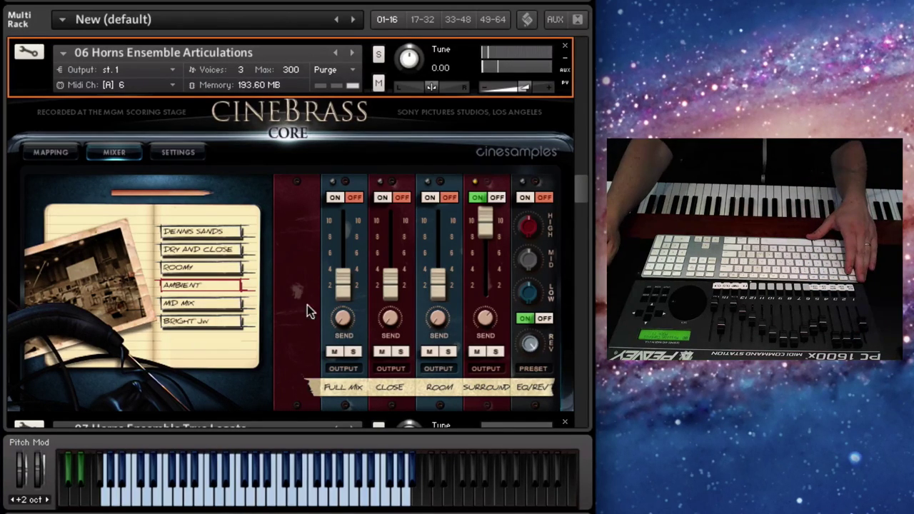
Step: Turn on the CLOSE channel and switch the horns mix to the DRY AND CLOSE preset
click(382, 198)
click(214, 249)
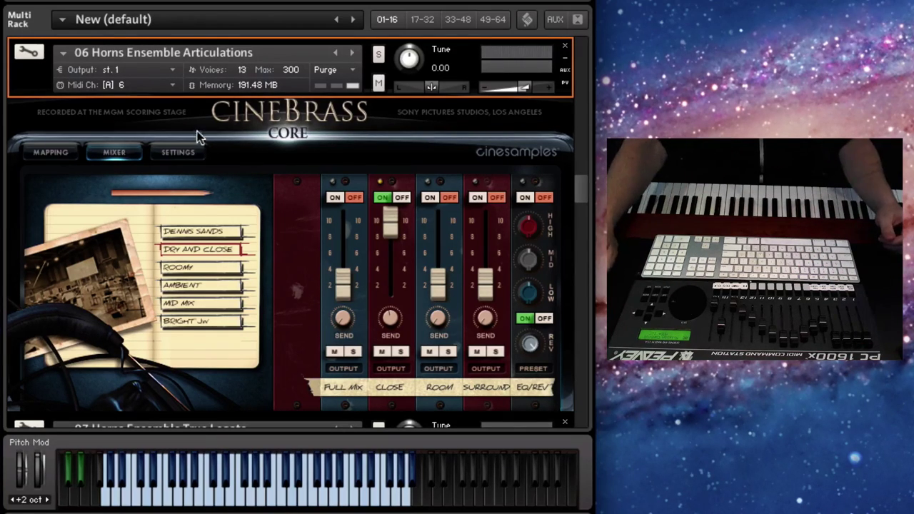
scroll(234, 237, down, 5)
scroll(235, 237, down, 12)
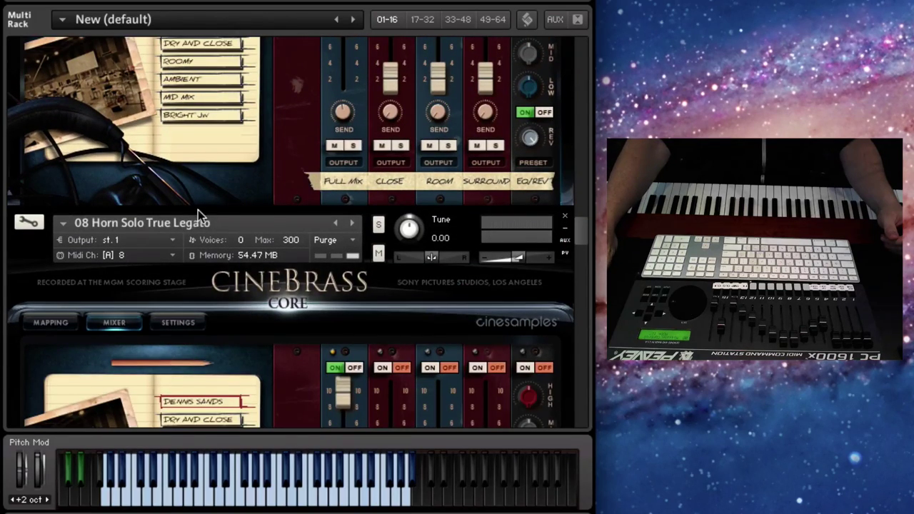
Step: Make 08 Horn Solo True Legato active, then move down to 09 Trombone Ensemble Articulations
click(198, 212)
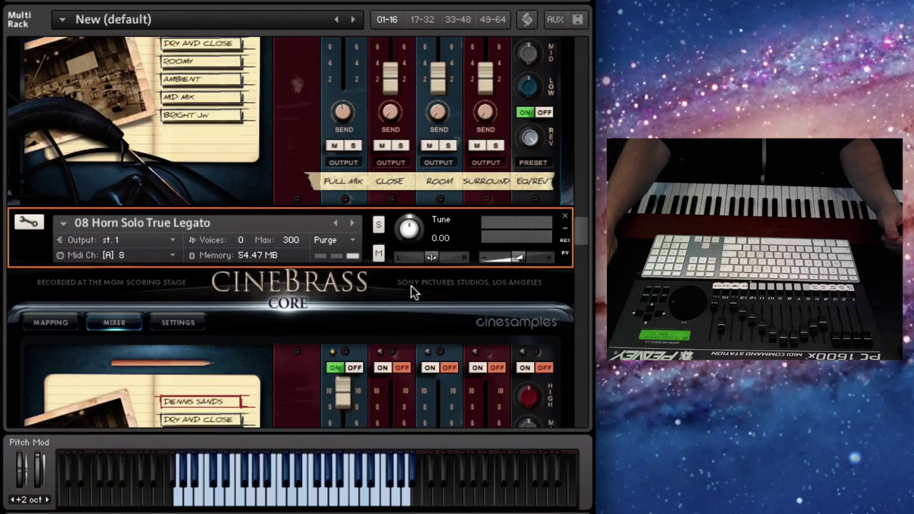
scroll(414, 290, down, 4)
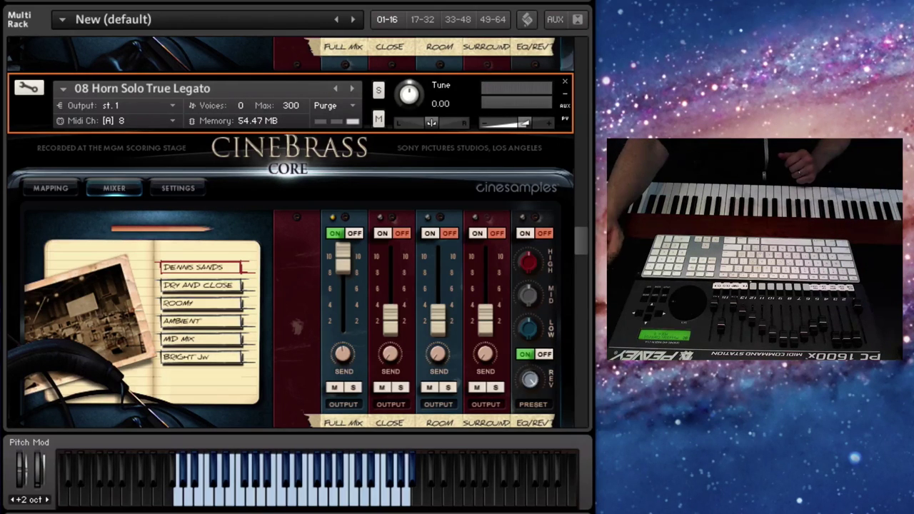
scroll(272, 242, down, 8)
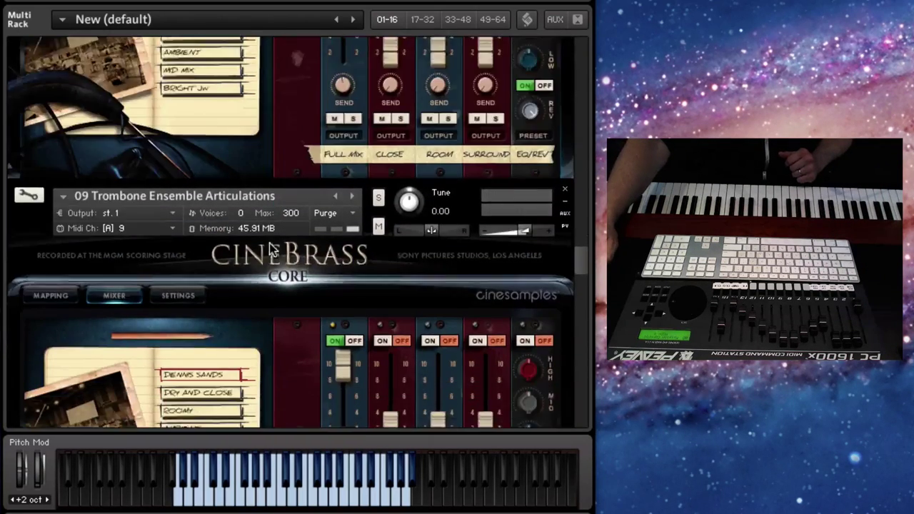
Step: Select and play 09 Trombone Ensemble Articulations, then scroll down to 10 Tuba + Bass Trombone Articulations
scroll(269, 243, down, 3)
click(135, 83)
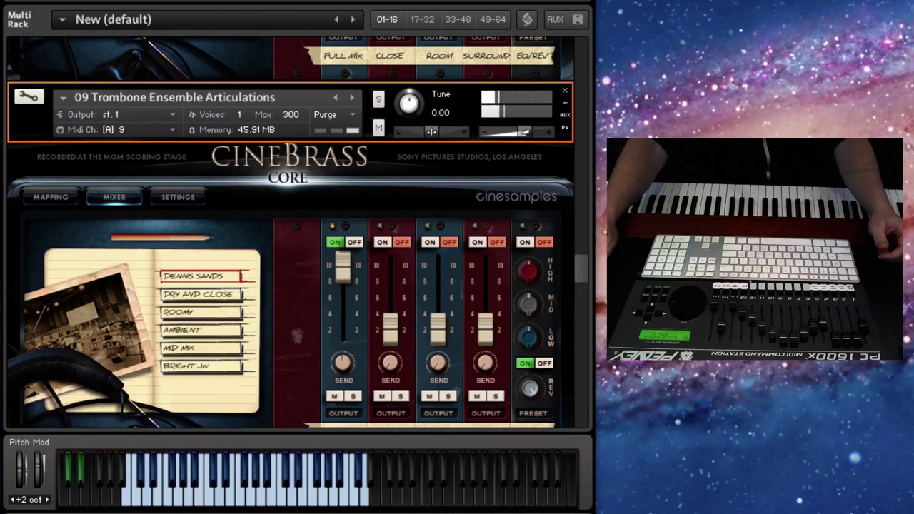
scroll(206, 299, down, 5)
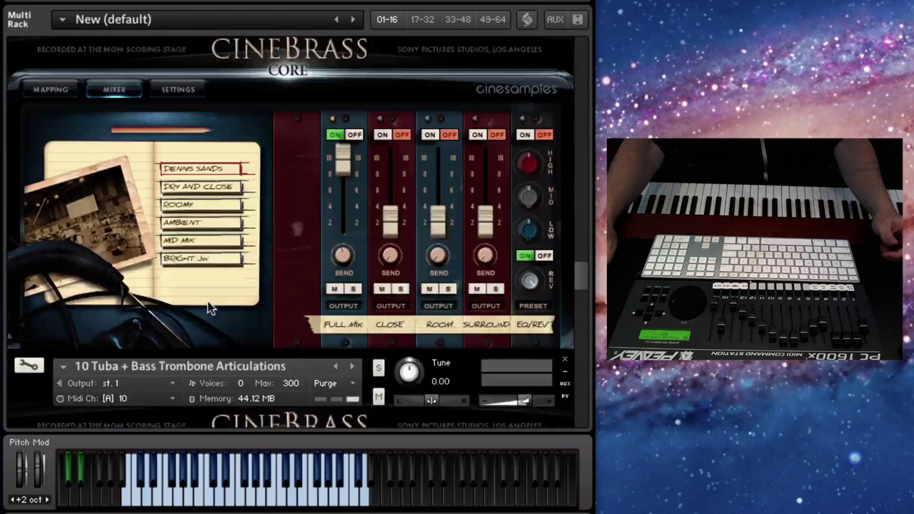
Step: Select and play the 10 Tuba + Bass Trombone Articulations patch, then scroll the rack toward instrument 11
click(134, 218)
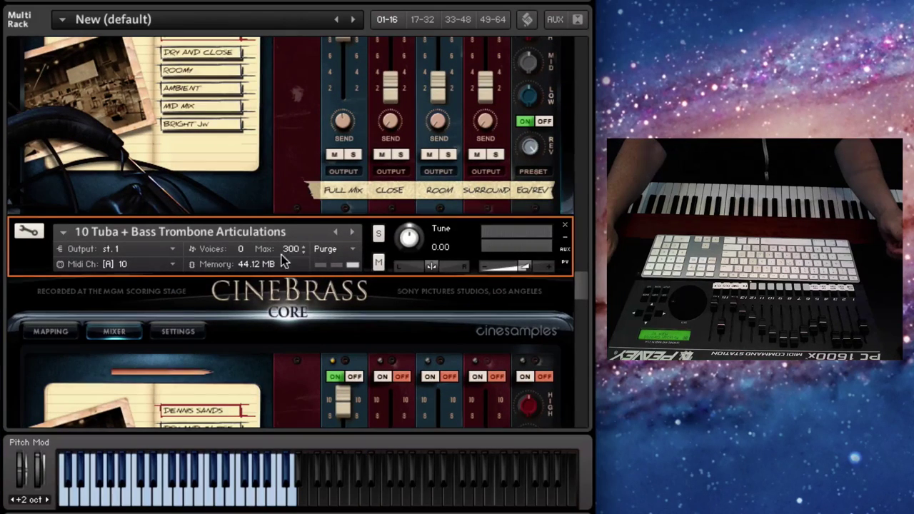
scroll(283, 261, down, 3)
scroll(283, 262, down, 1)
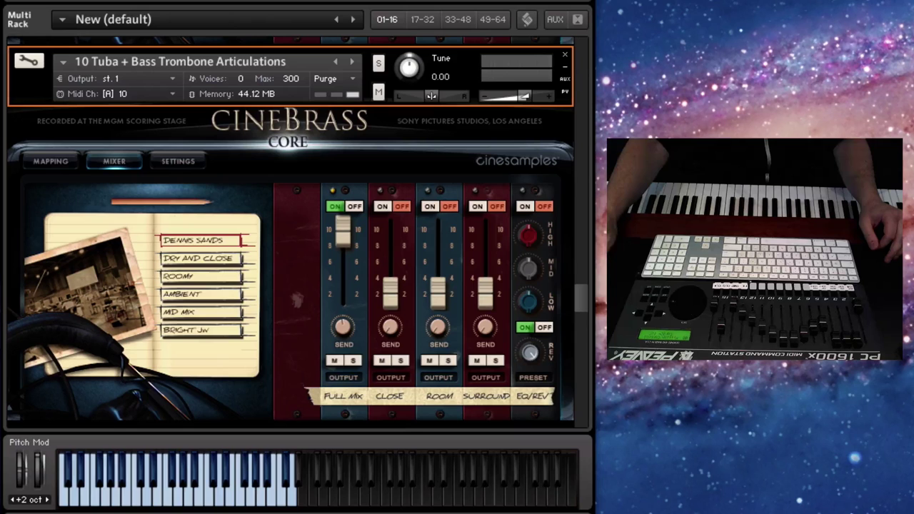
Step: Select and play 11 Cimbasso + Bass Trombone Articulations, then scroll to 12 Trumpet Ensemble Effects
scroll(229, 325, down, 5)
scroll(229, 325, down, 2)
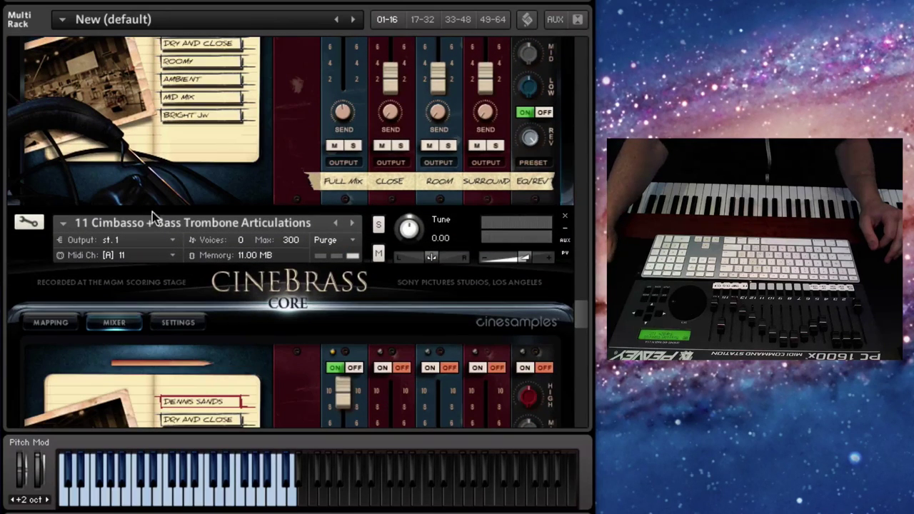
click(152, 213)
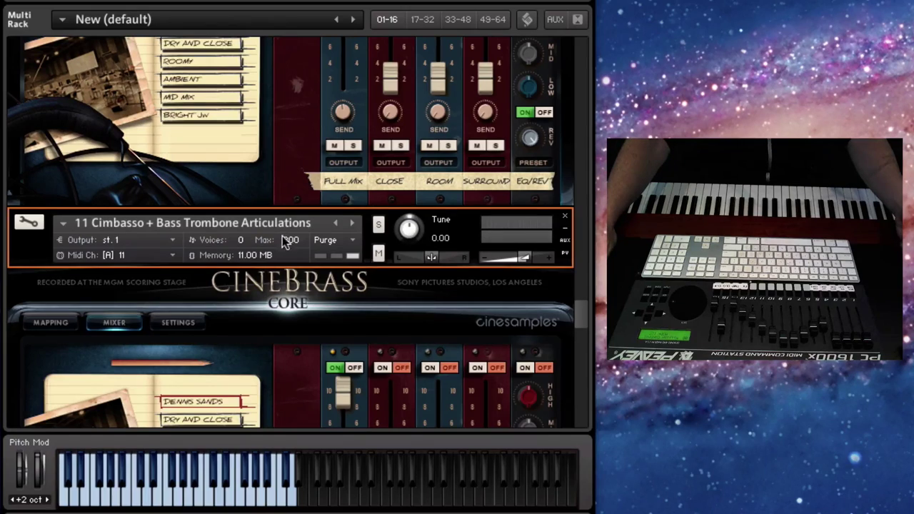
scroll(283, 251, down, 5)
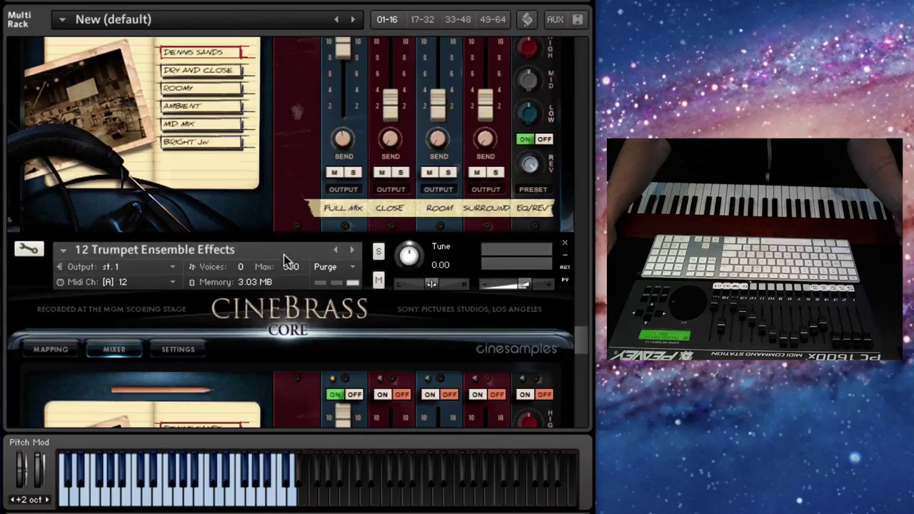
Step: Select and play 12 Trumpet Ensemble Effects, then scroll on to play the 13 Horns Ensemble Rips
click(148, 239)
scroll(366, 289, down, 5)
scroll(366, 289, down, 3)
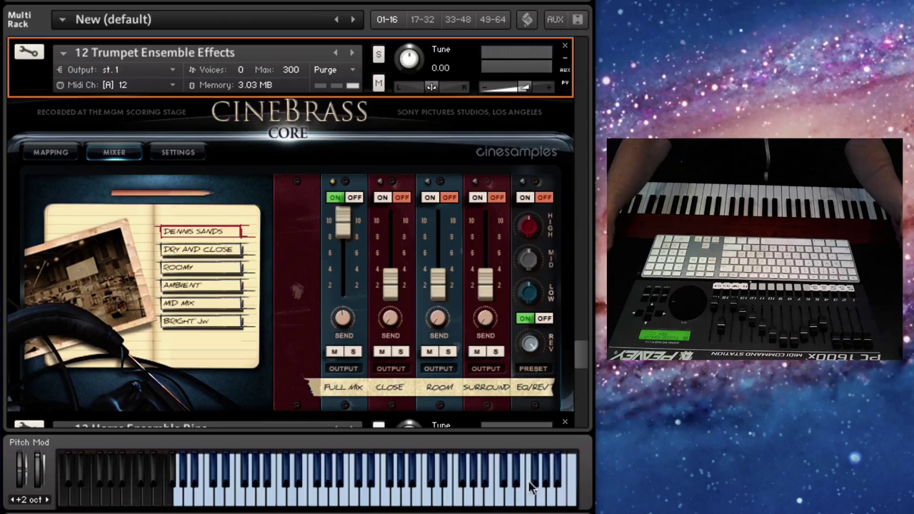
scroll(293, 310, down, 5)
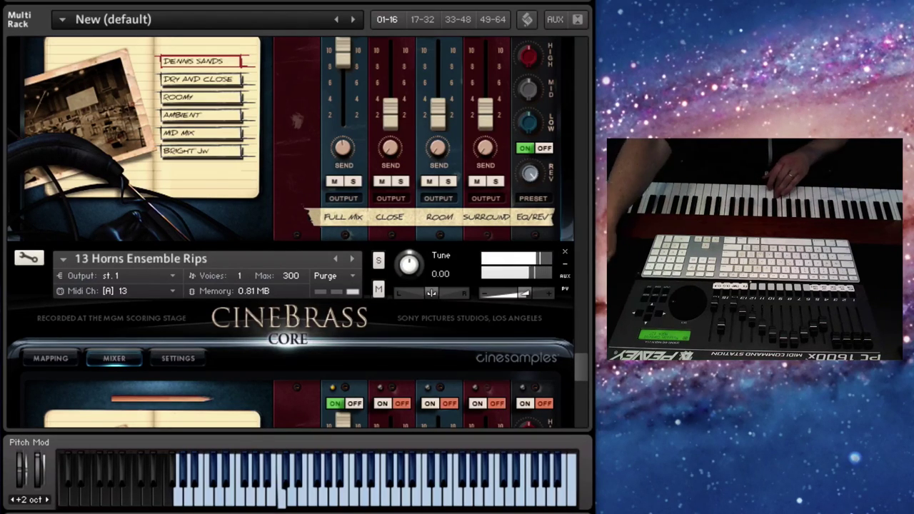
scroll(199, 261, down, 10)
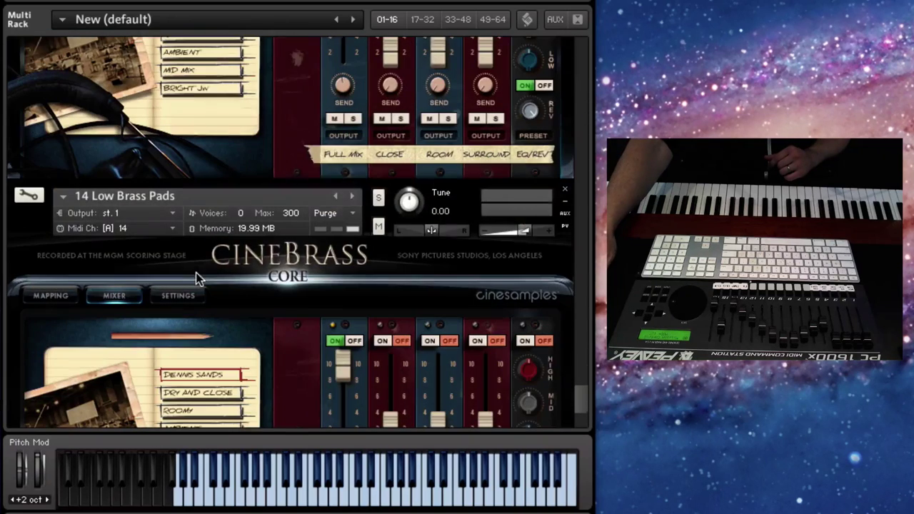
Step: Select 14 Low Brass Pads, play the pads, and scroll to the bottom of the Multi Rack
click(114, 184)
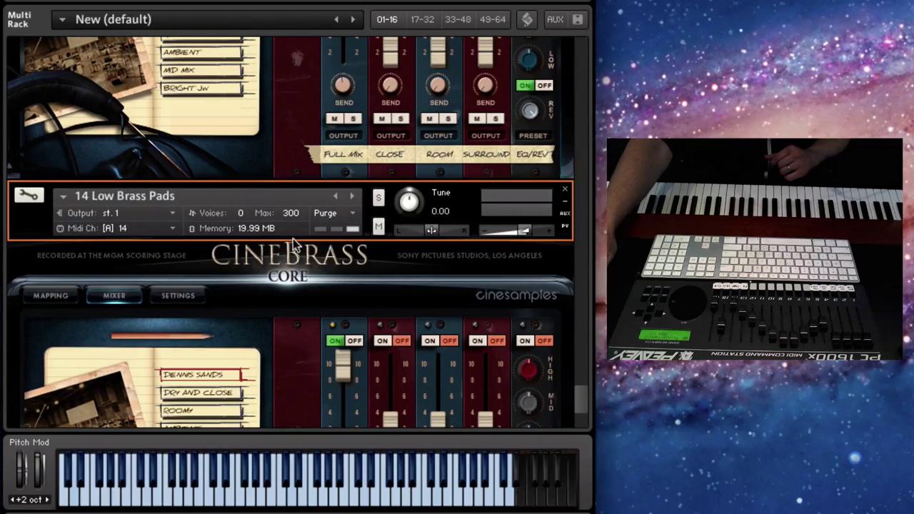
scroll(295, 293, down, 3)
scroll(294, 298, down, 3)
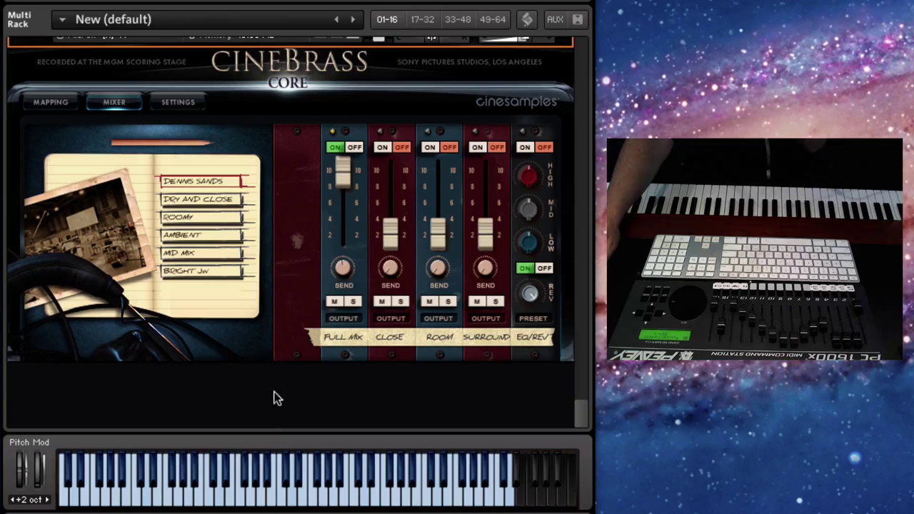
Step: Bring the Multi Rack back to the top so 01 Trumpets Ensemble Articulations shows on MIDI channel 1
scroll(268, 371, up, 5)
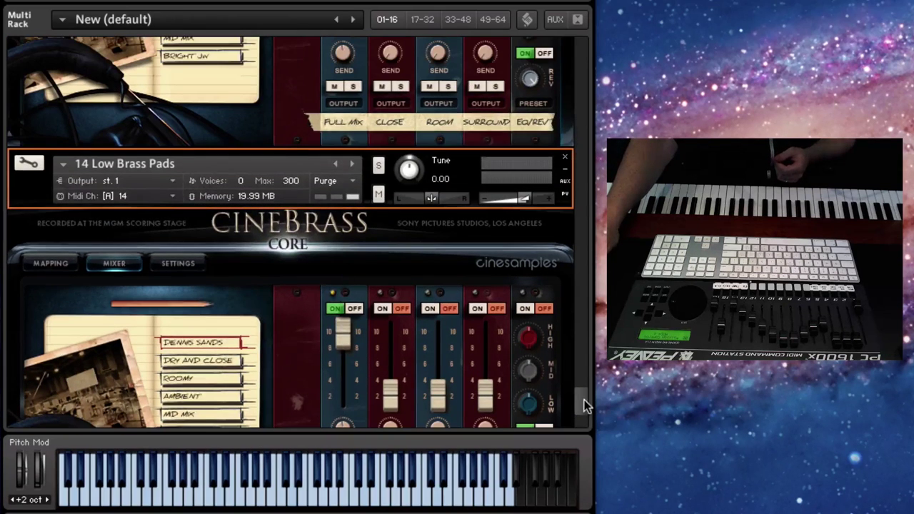
drag(578, 388, 584, 125)
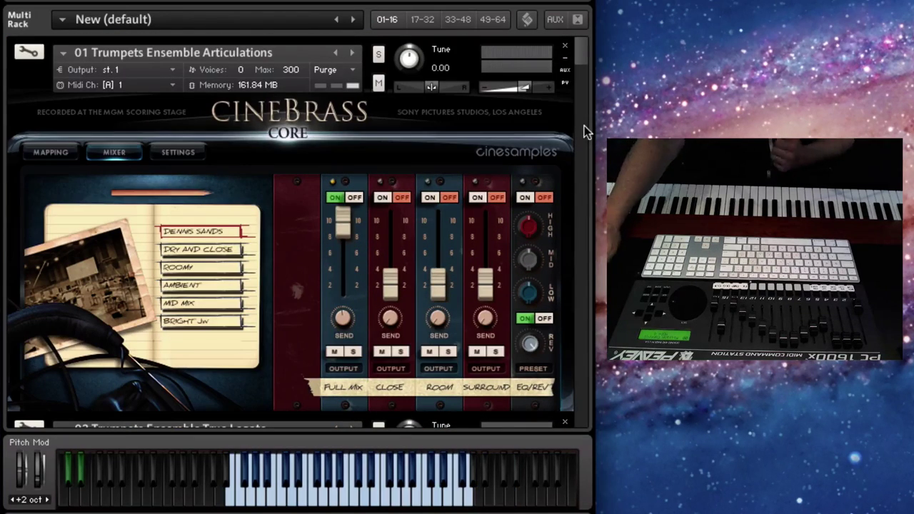